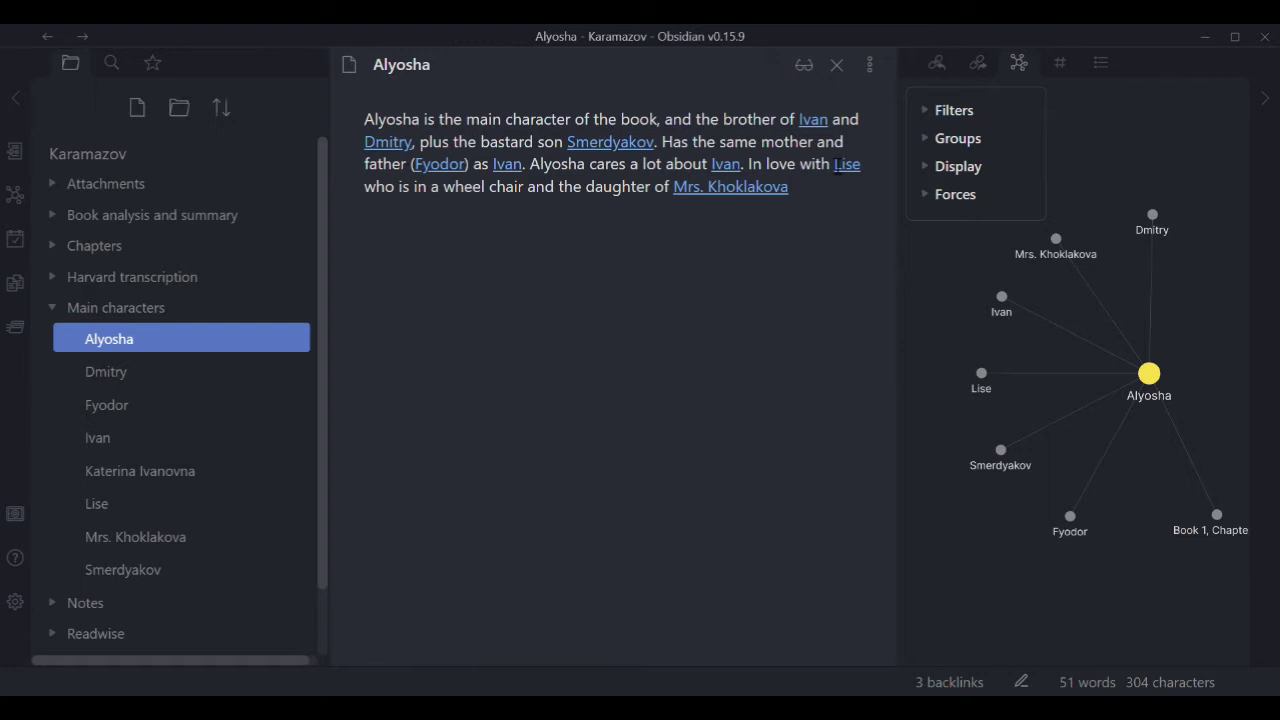
View the Dmitry, Fyodor and Ivan character notes one after another, and collapse the Main characters folder.
left_click(138, 372)
left_click(151, 403)
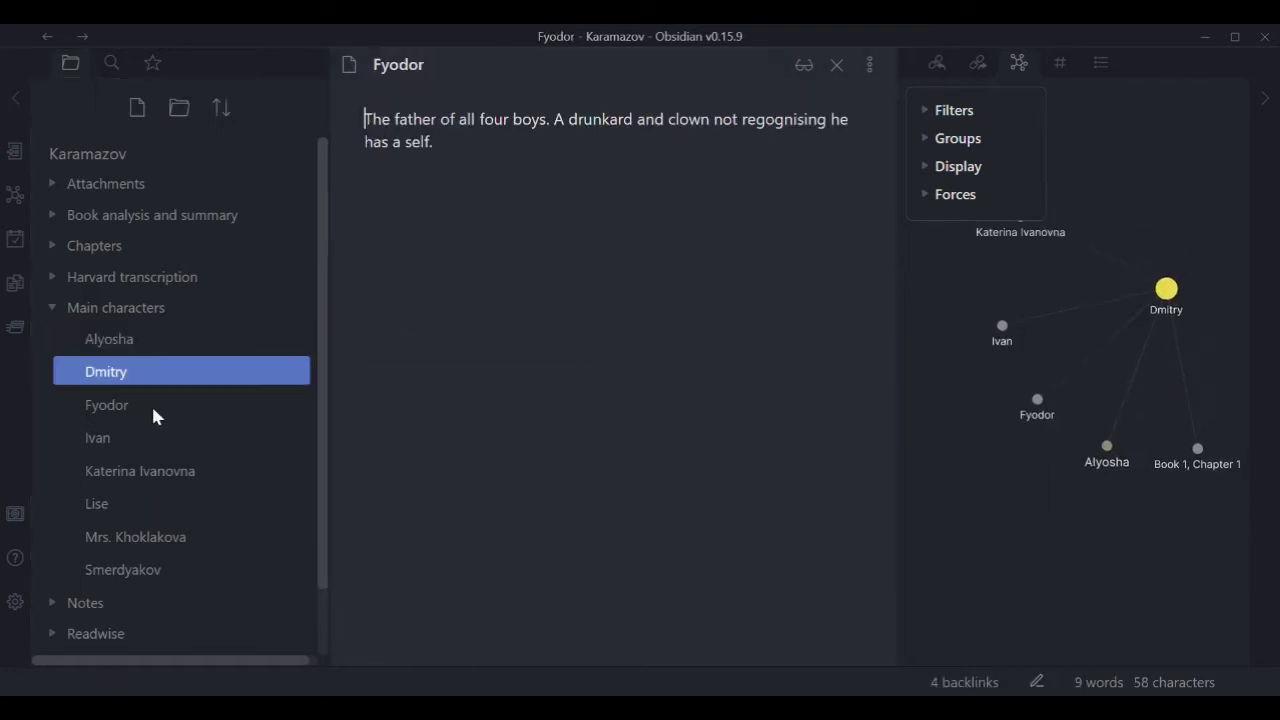
left_click(164, 440)
left_click(57, 307)
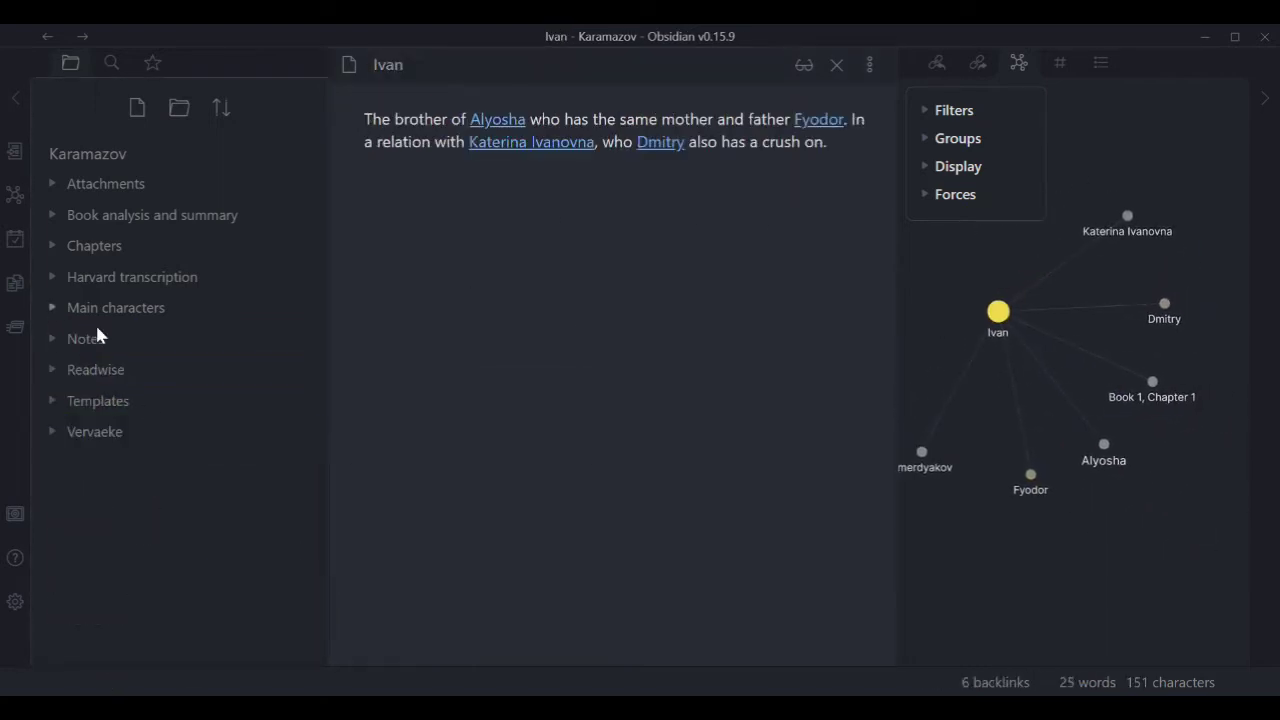
Open File 1 in the Harvard transcription folder, skim the lecture transcript, return to its beginning and collapse the folder.
left_click(57, 277)
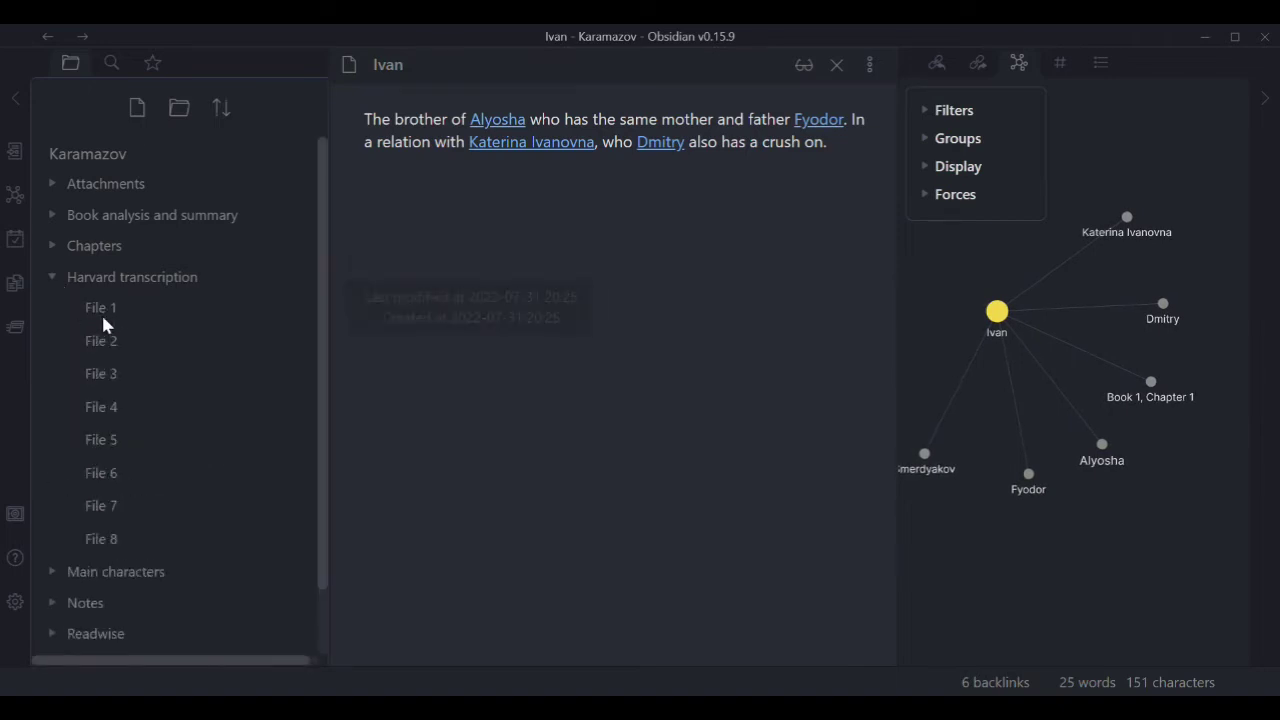
left_click(128, 308)
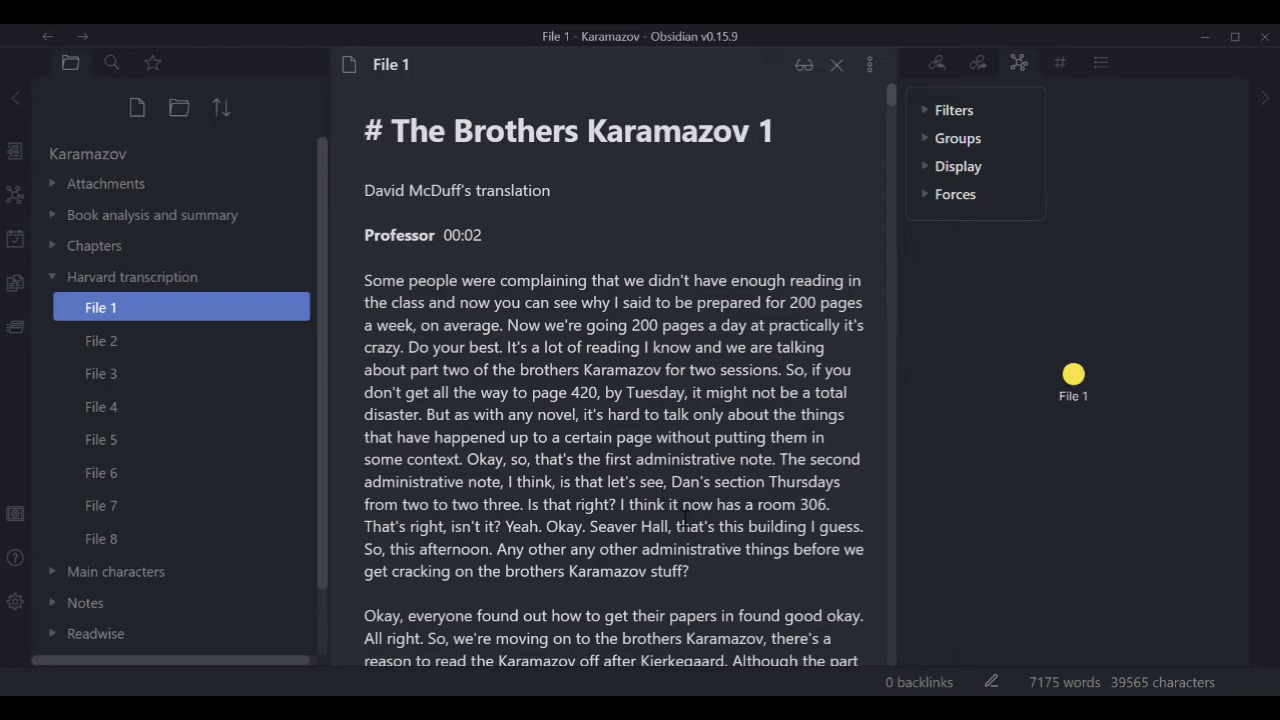
scroll(685, 524, "down", 8)
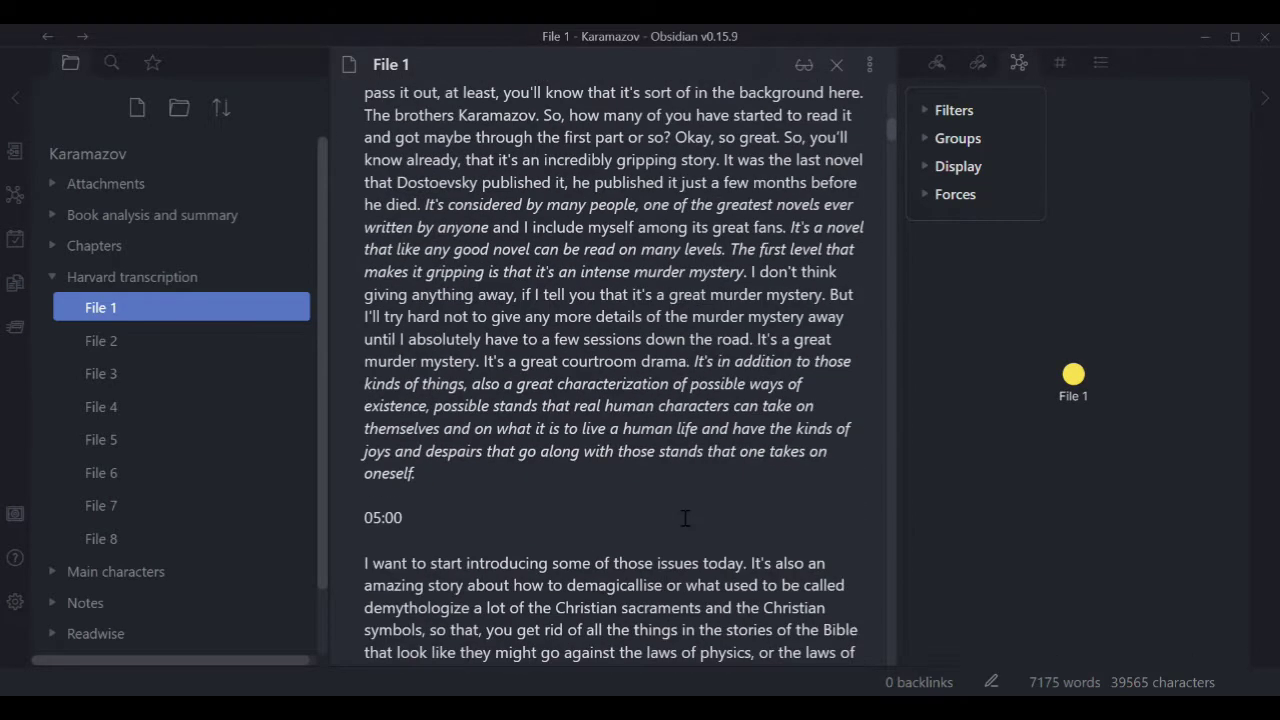
scroll(685, 517, "down", 5)
scroll(685, 517, "down", 5)
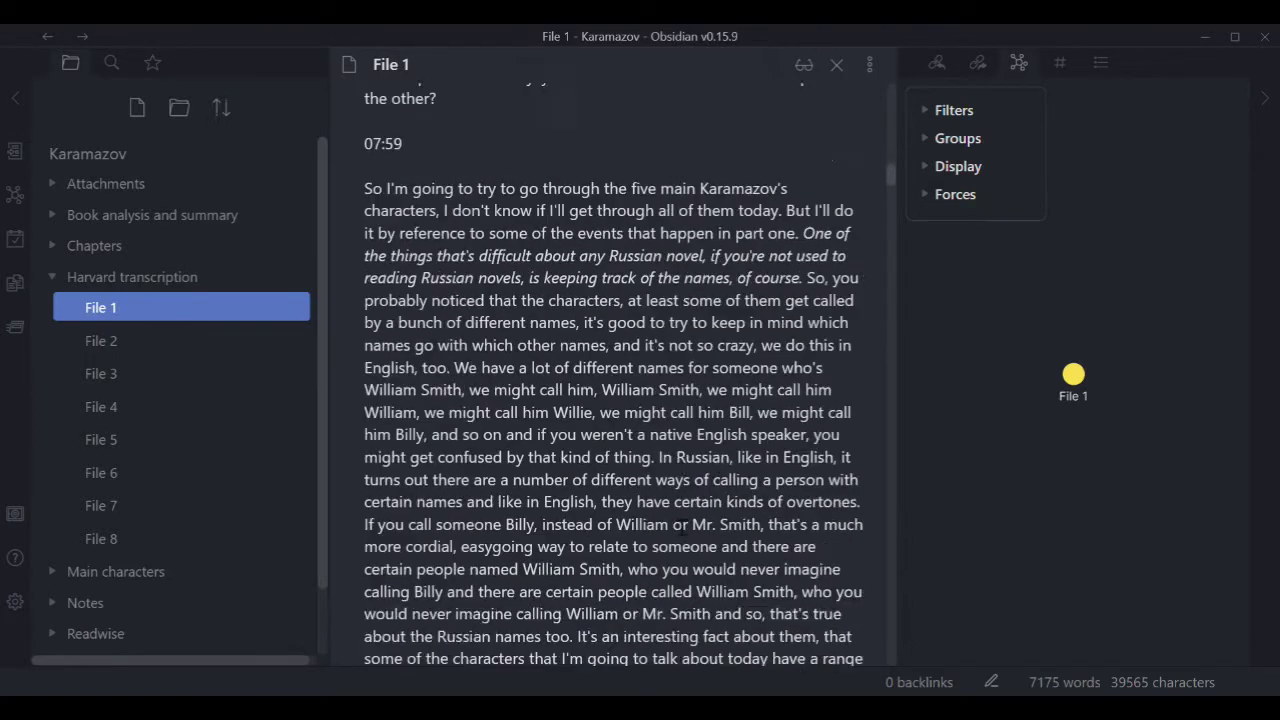
scroll(685, 517, "up", 20)
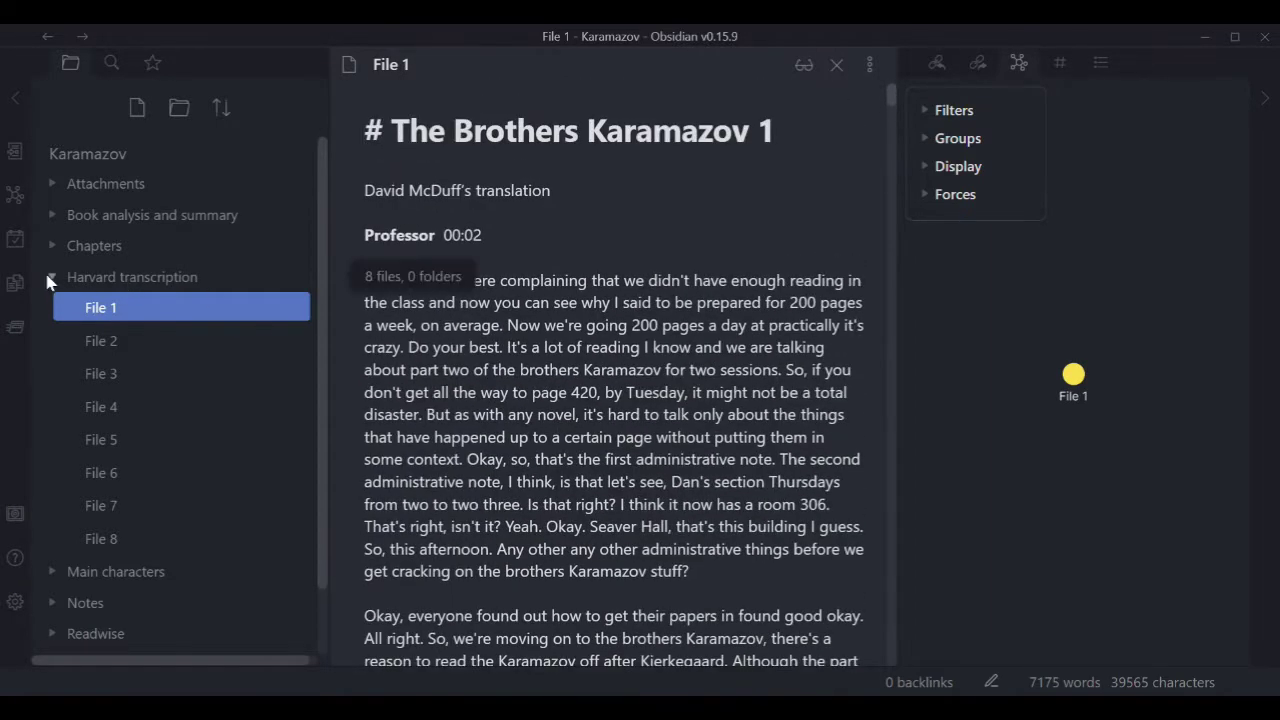
left_click(53, 279)
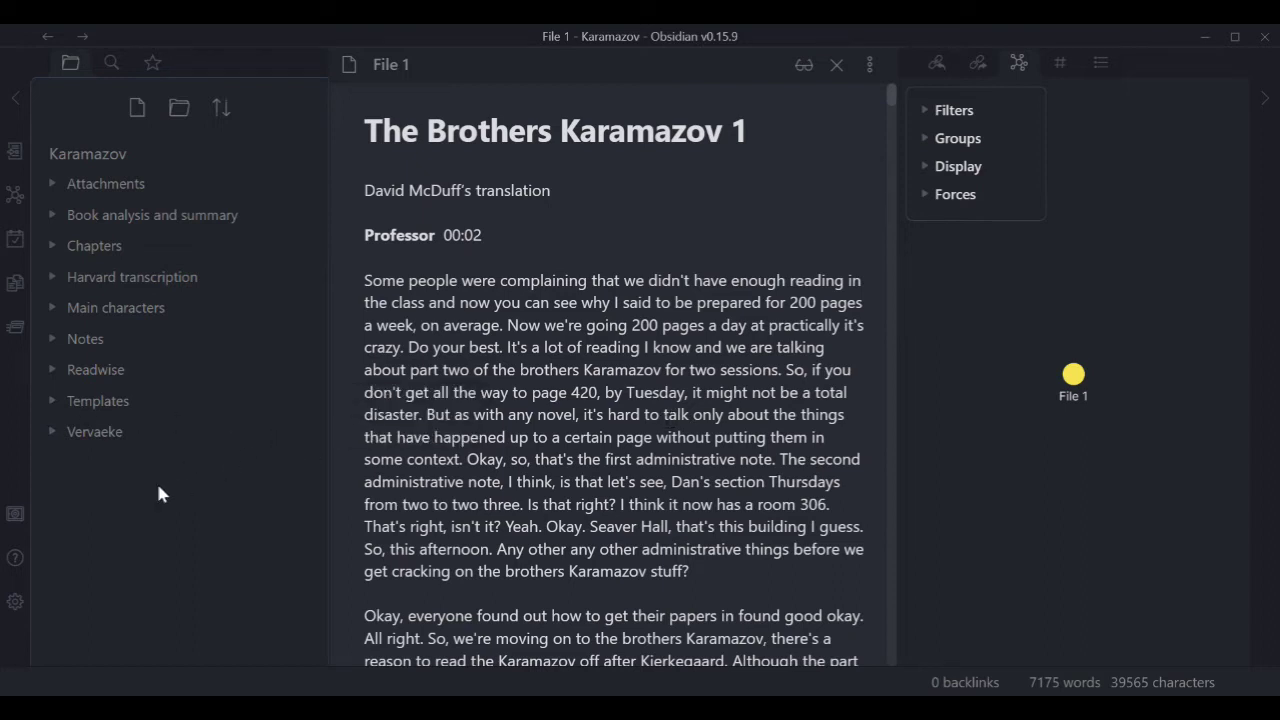
Open the Episode 1 Introduction transcript in the Vervaeke folder, skim its text, return to its beginning and collapse the folder.
left_click(53, 428)
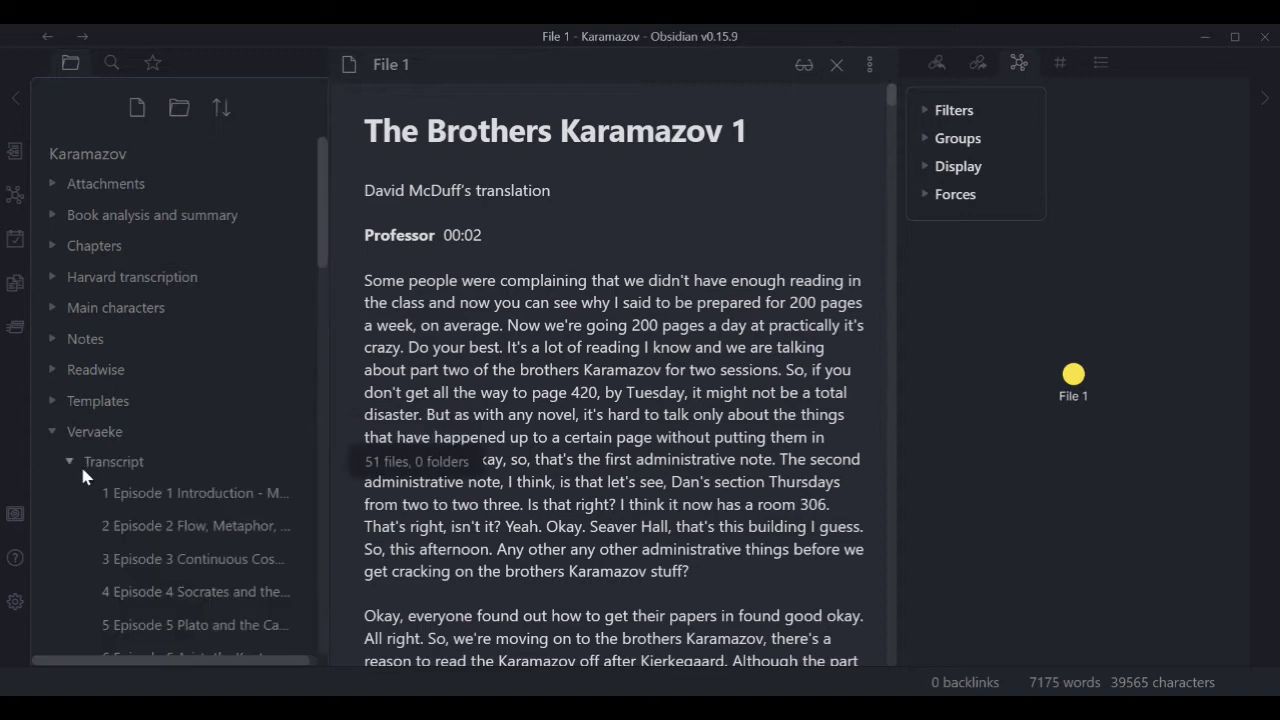
left_click(203, 490)
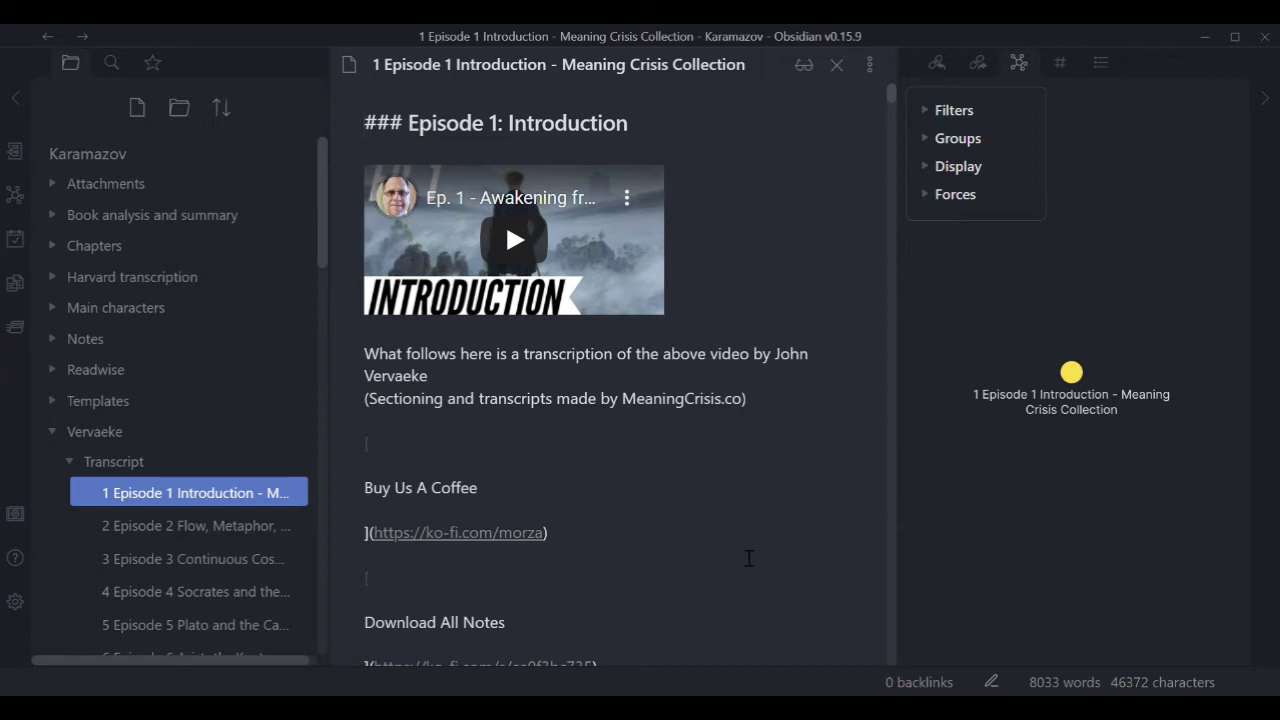
scroll(749, 558, "down", 7)
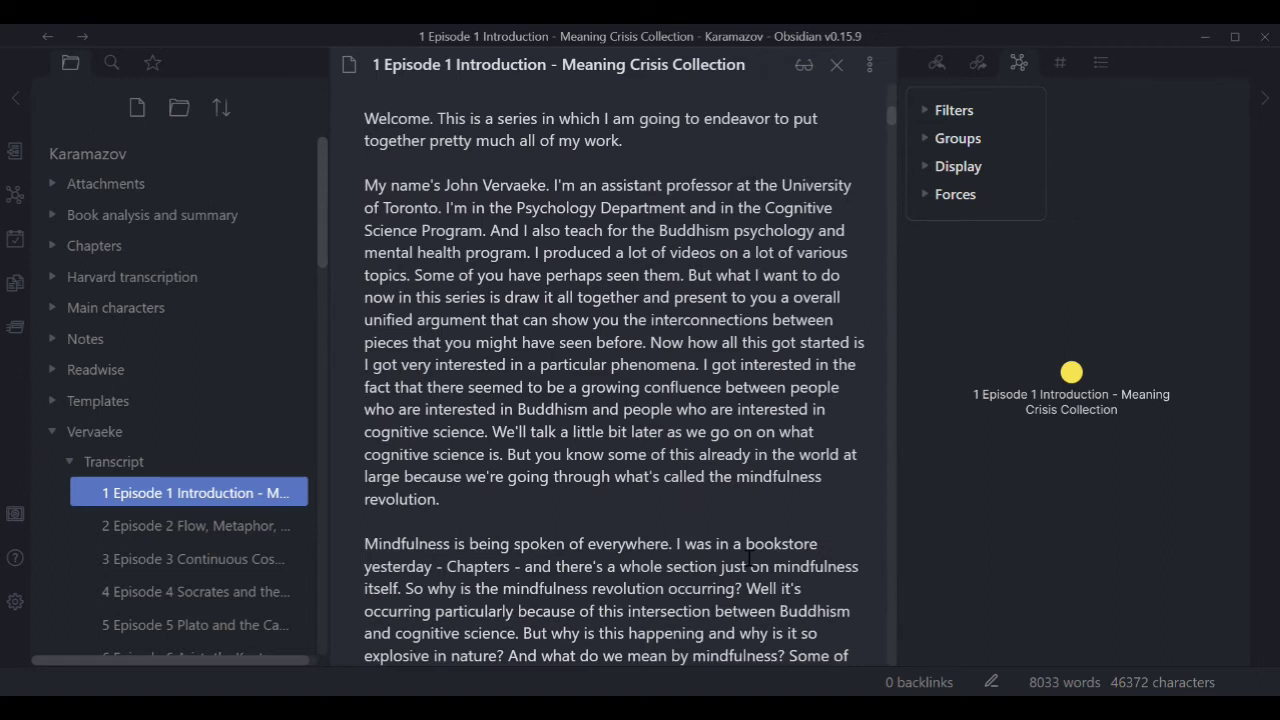
scroll(749, 558, "up", 4)
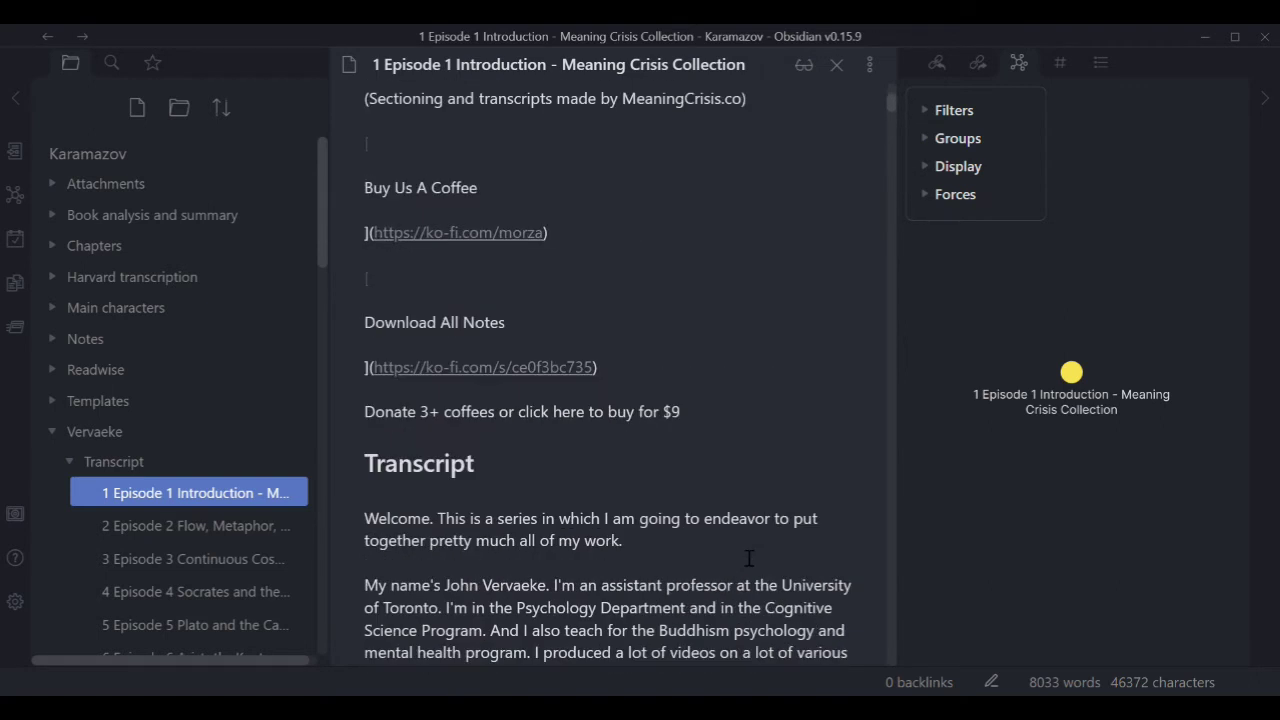
scroll(749, 558, "up", 5)
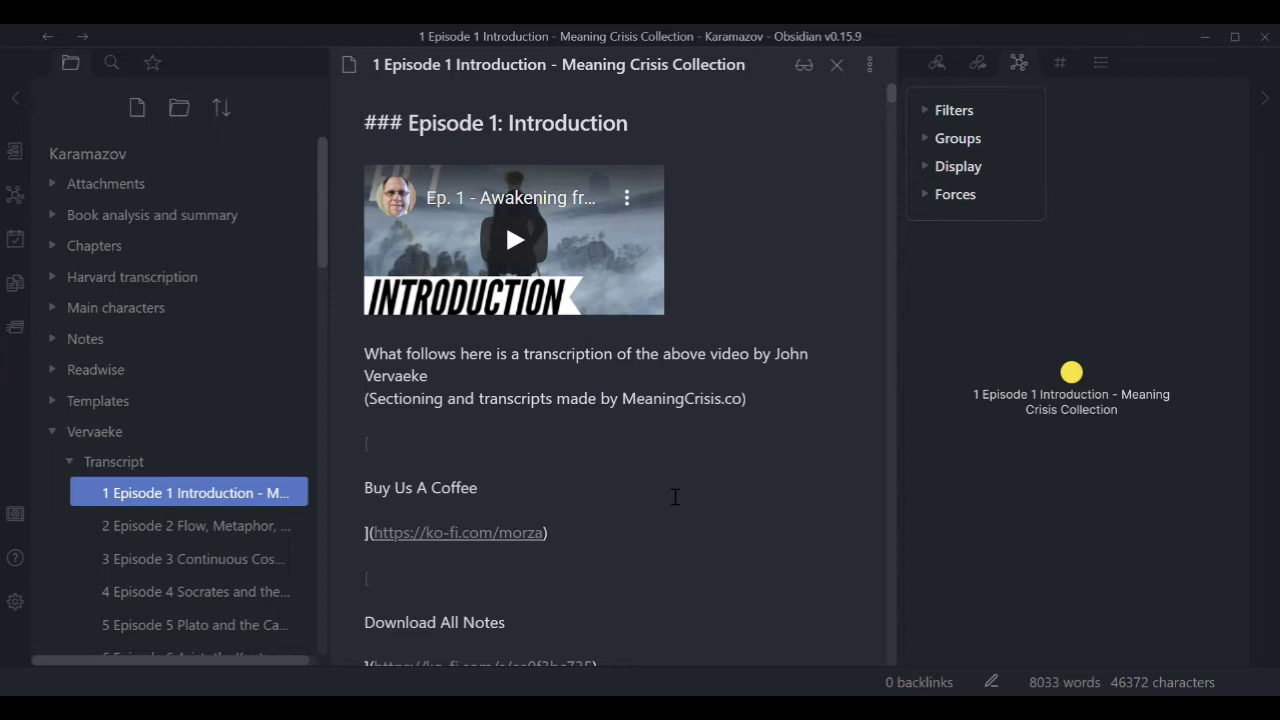
left_click(53, 432)
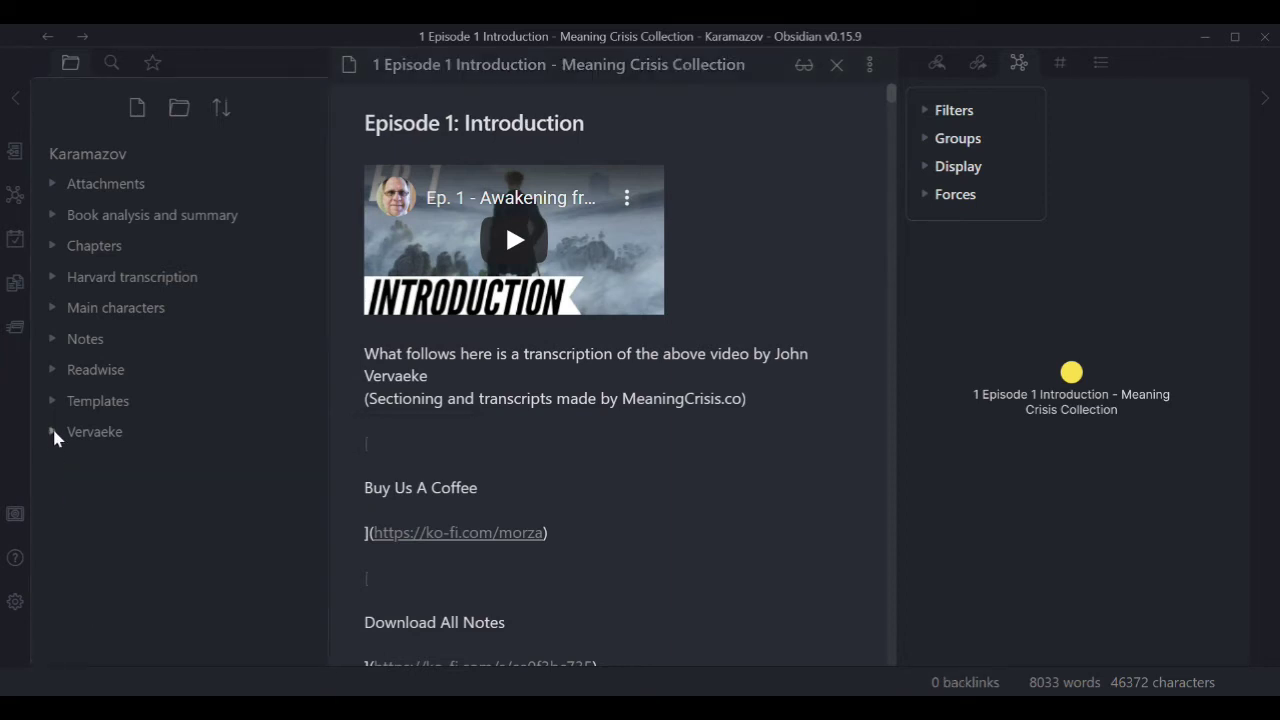
Read the highlights of the Readwise article "Explainer Video Five Purposes of Modern Intranets", and collapse the Articles folder.
left_click(55, 372)
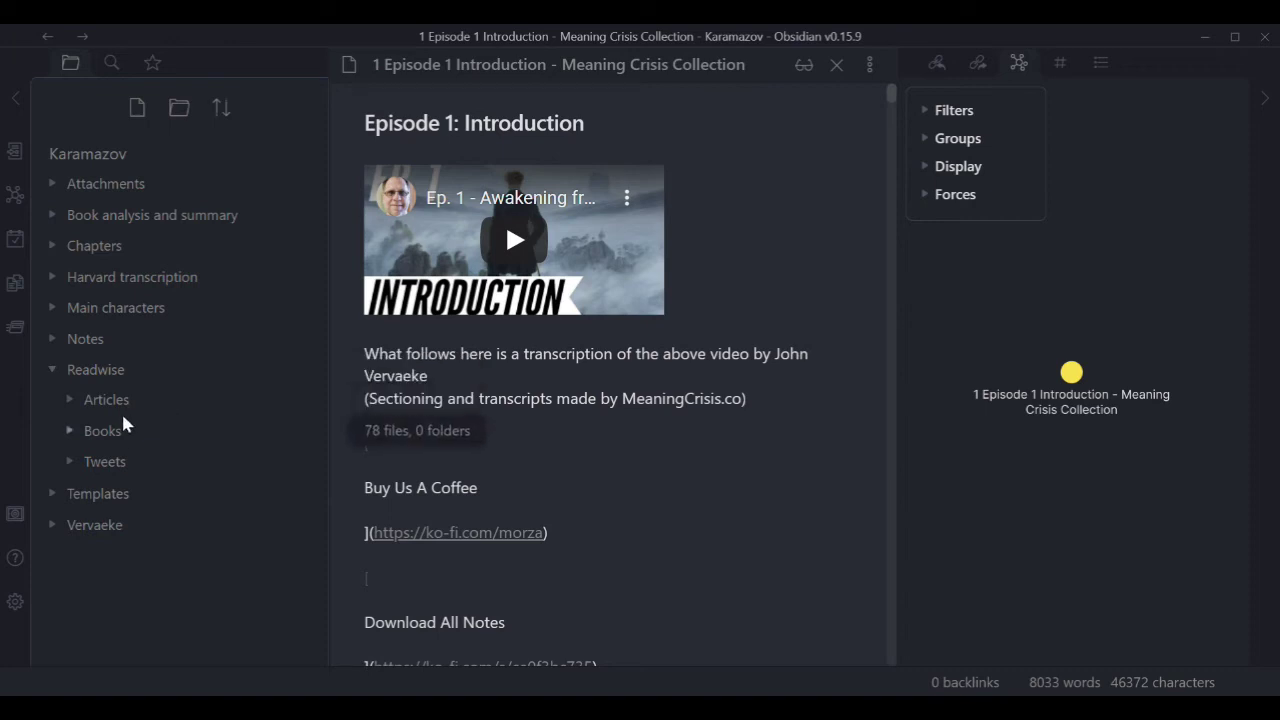
left_click(75, 404)
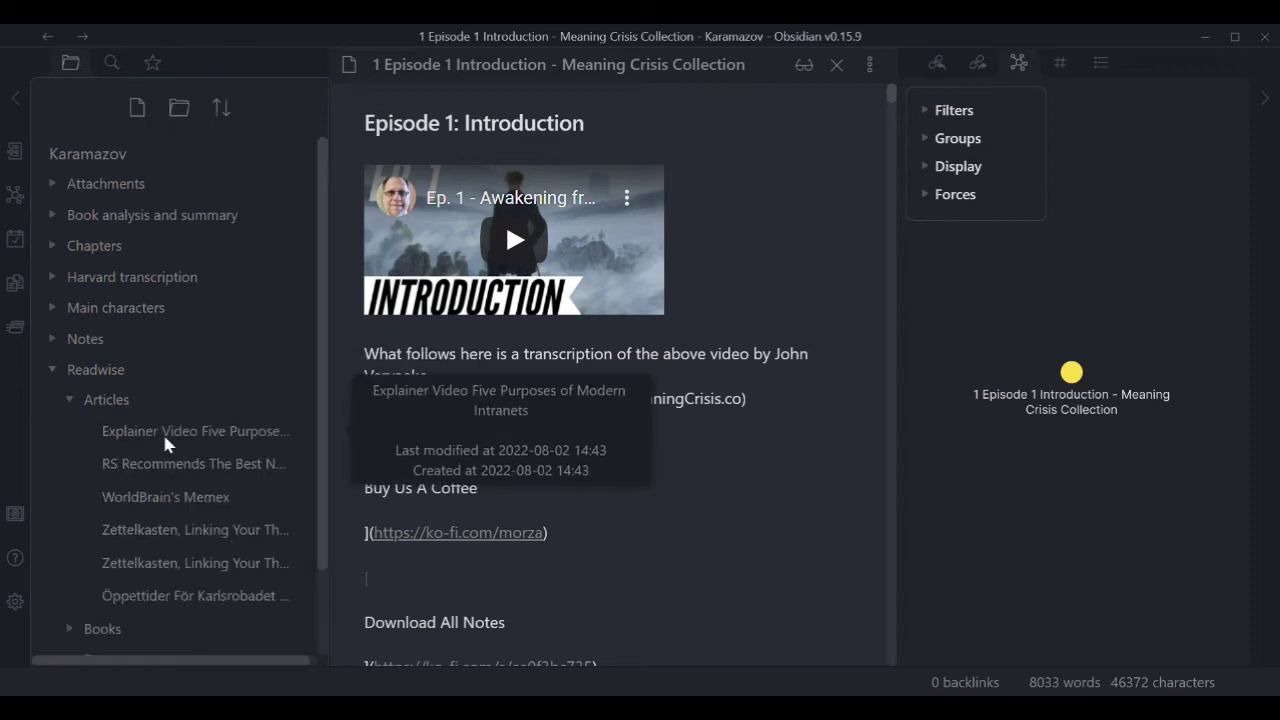
left_click(162, 431)
scroll(771, 451, "down", 4)
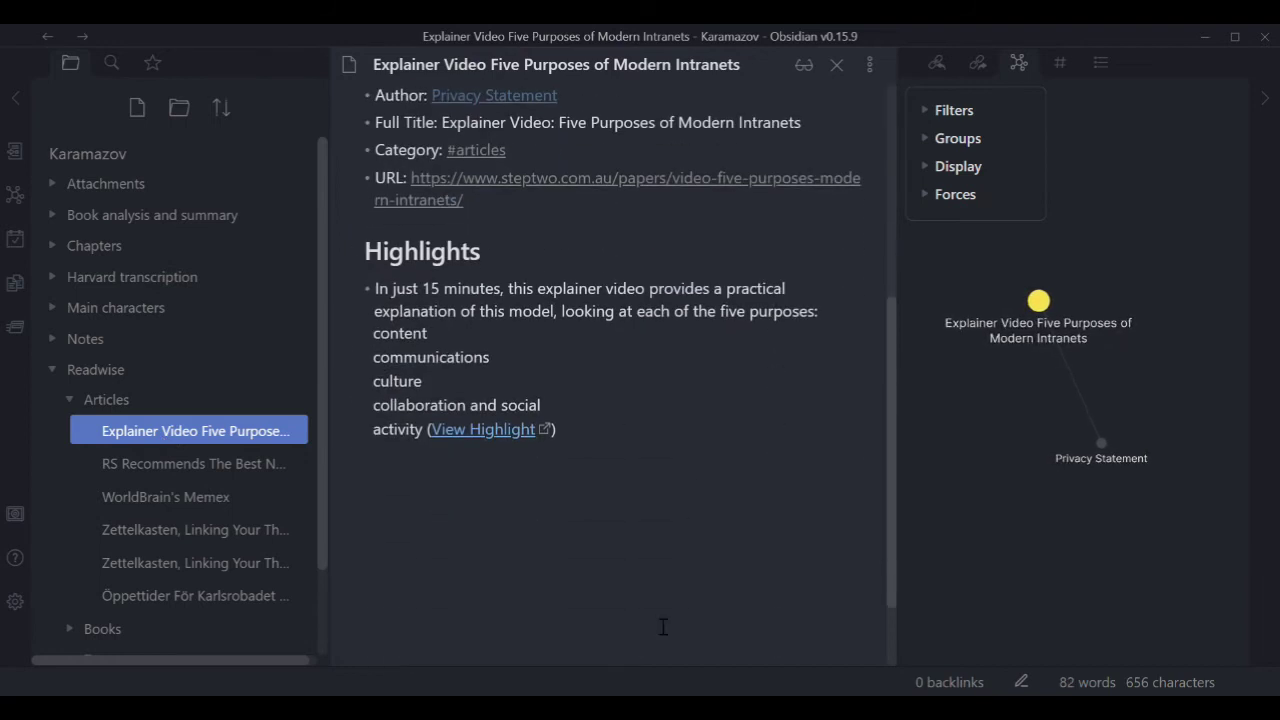
left_click(73, 398)
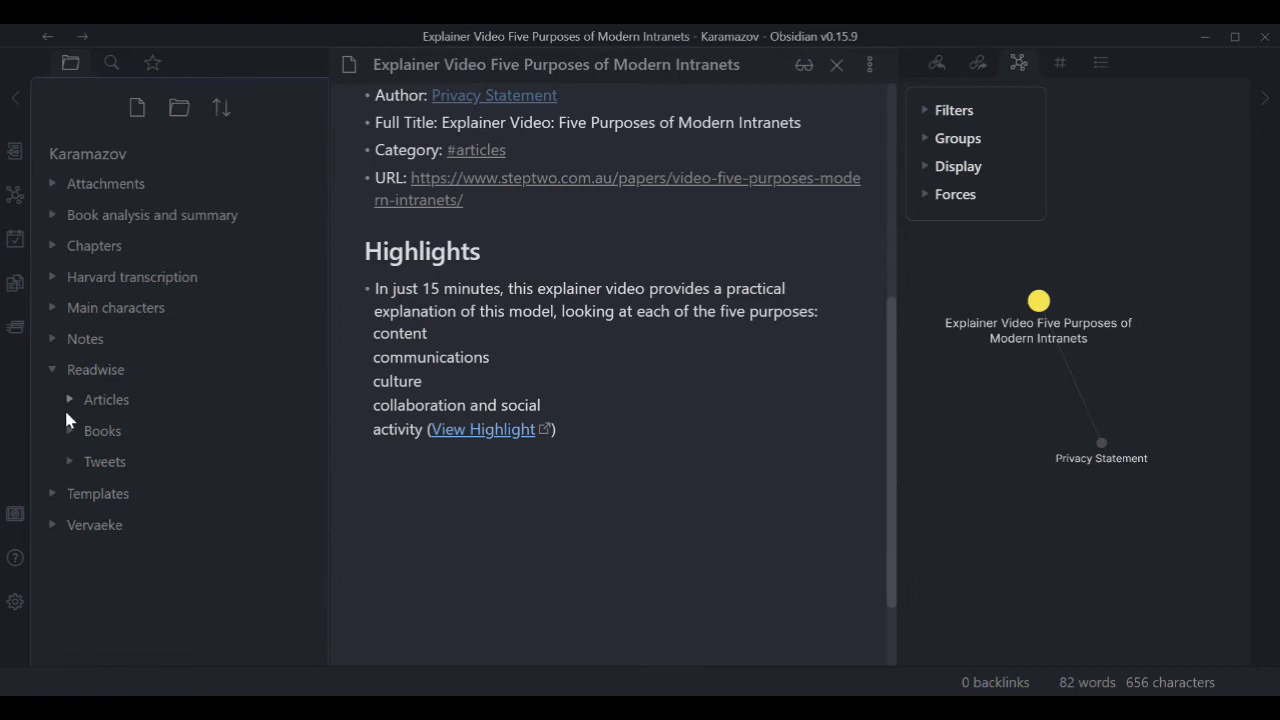
Skim the highlights of "As a Man Thinketh" among the Readwise books, and collapse the Books and Readwise folders.
left_click(68, 431)
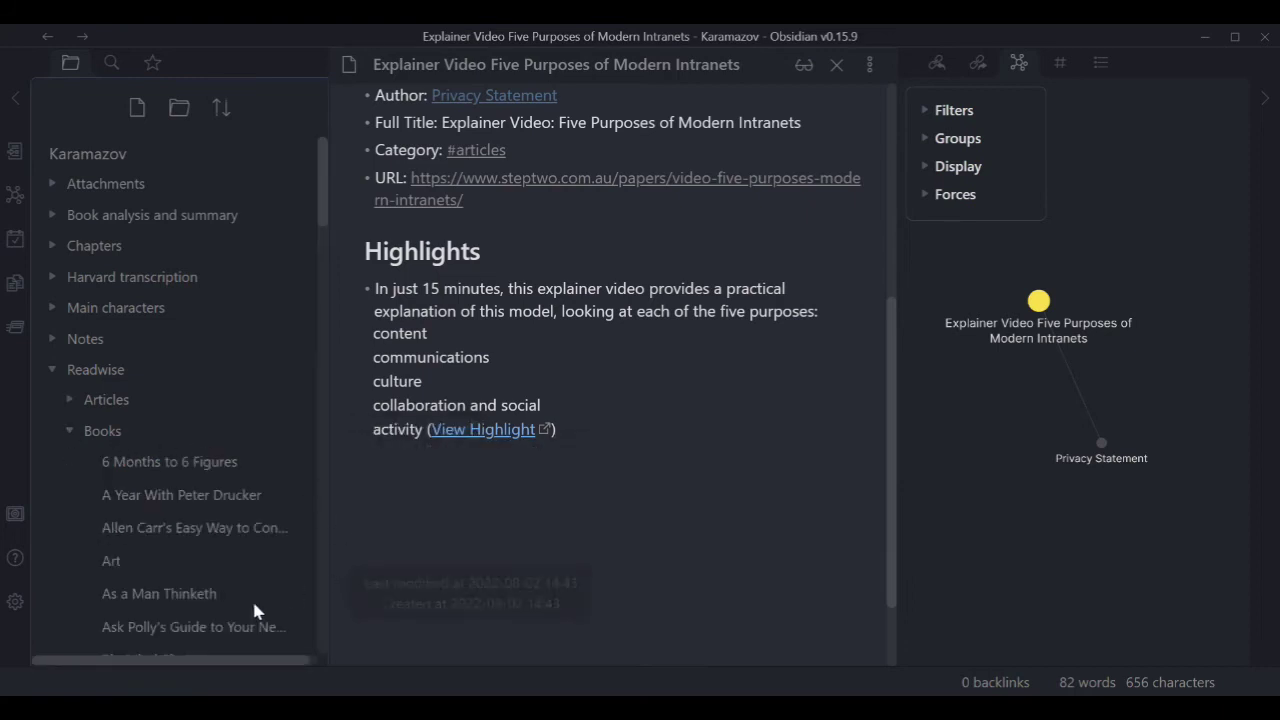
left_click(214, 592)
scroll(828, 396, "down", 5)
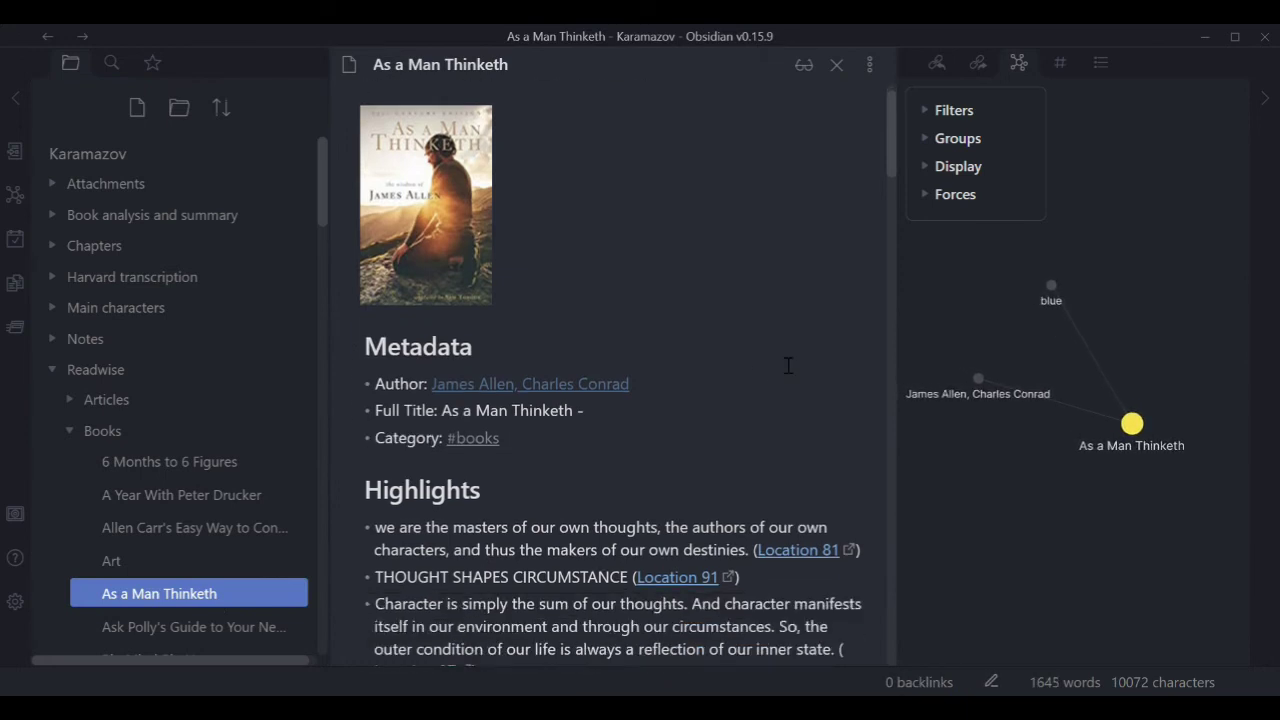
scroll(822, 400, "down", 4)
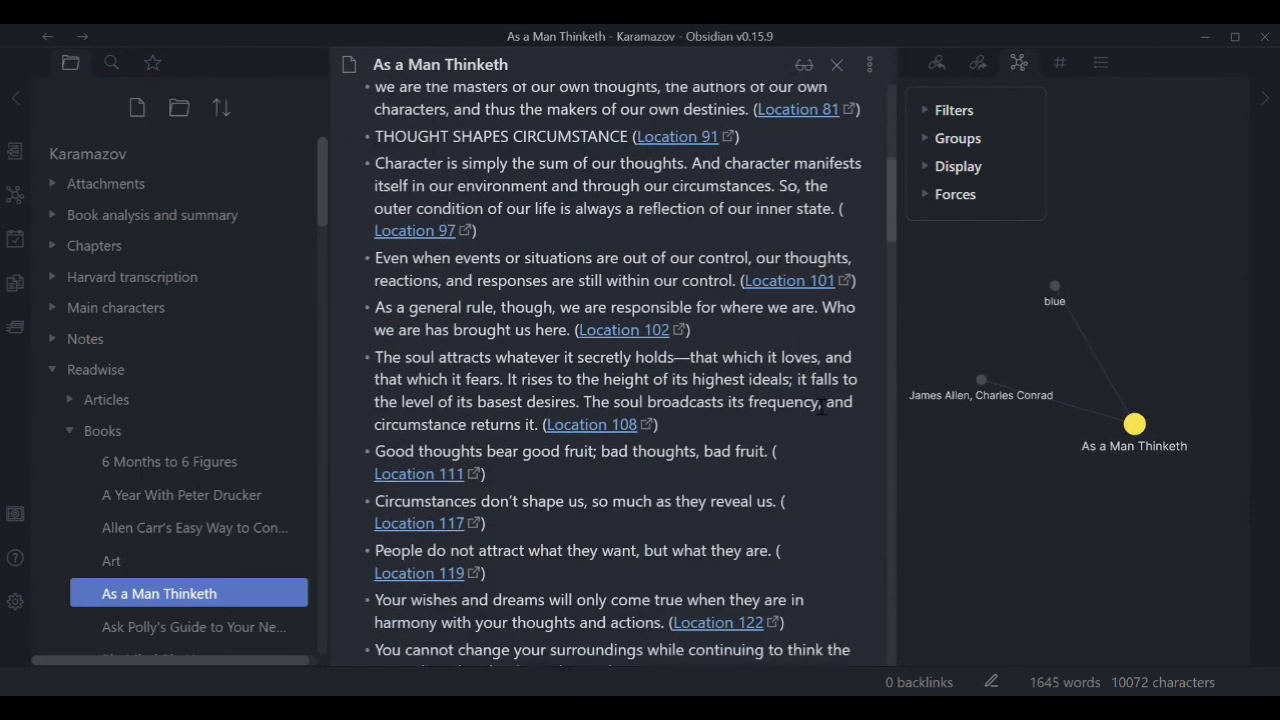
scroll(820, 405, "up", 5)
scroll(820, 405, "up", 4)
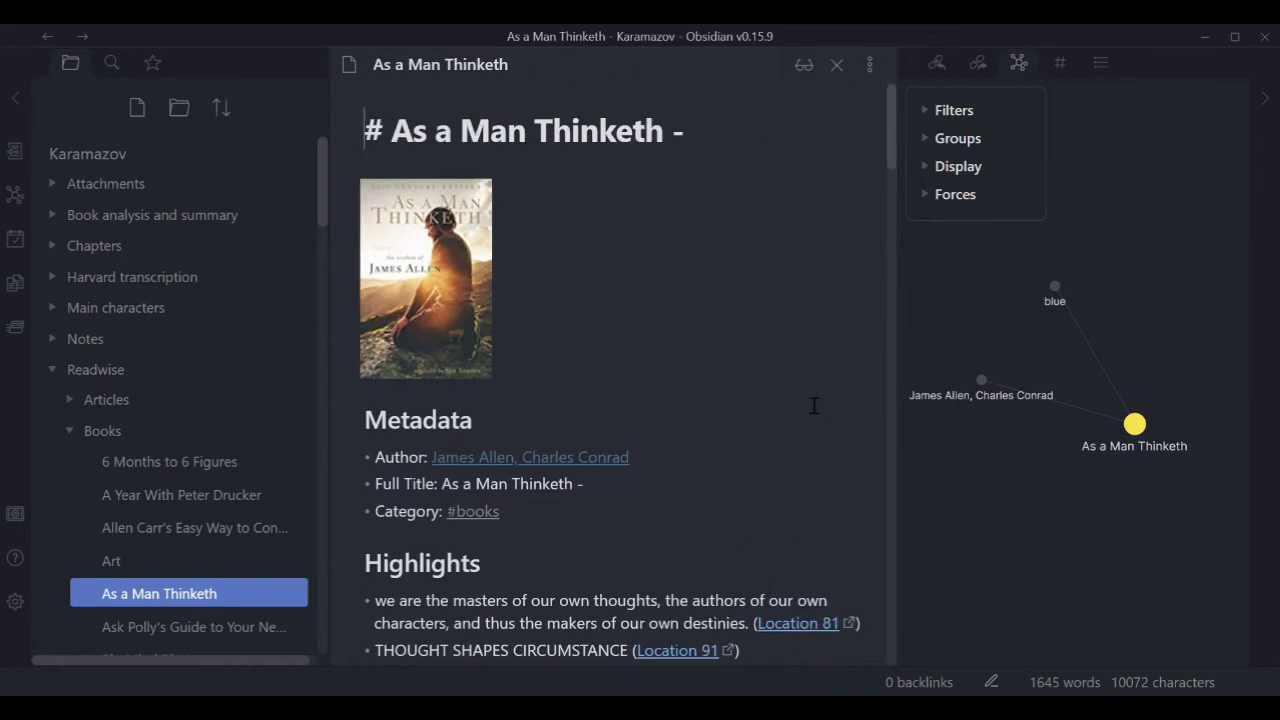
left_click(70, 428)
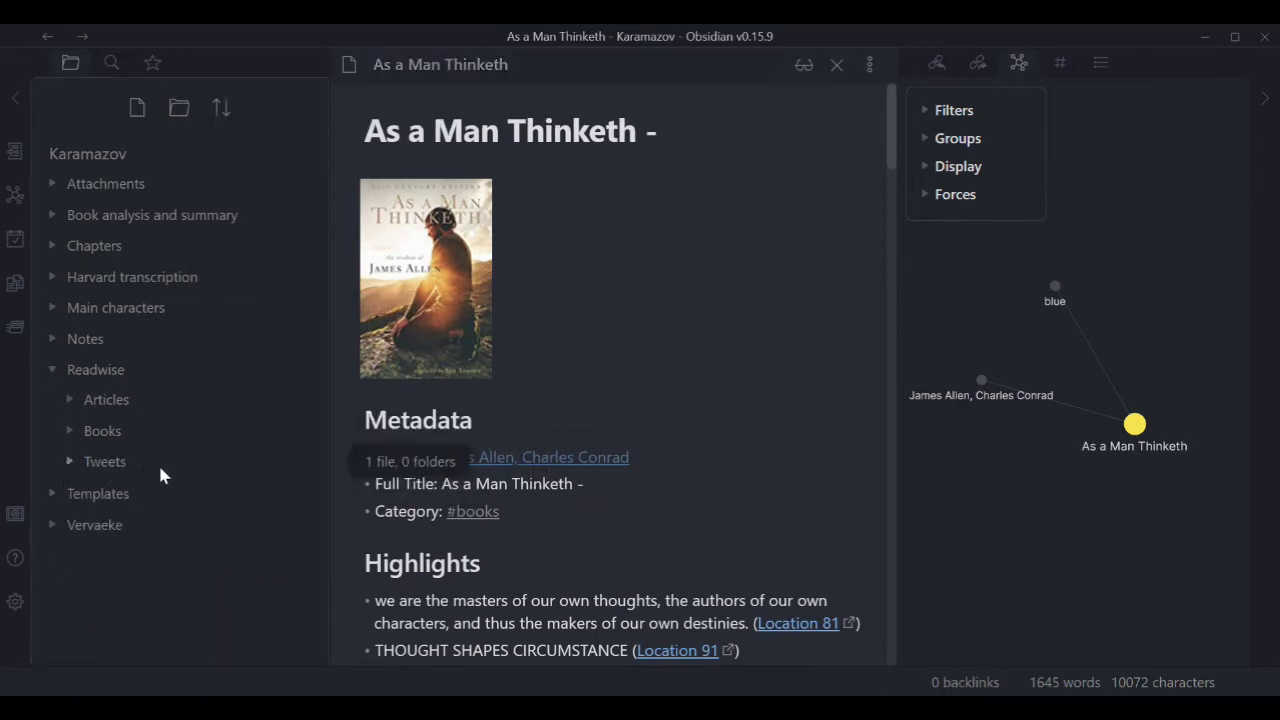
left_click(52, 369)
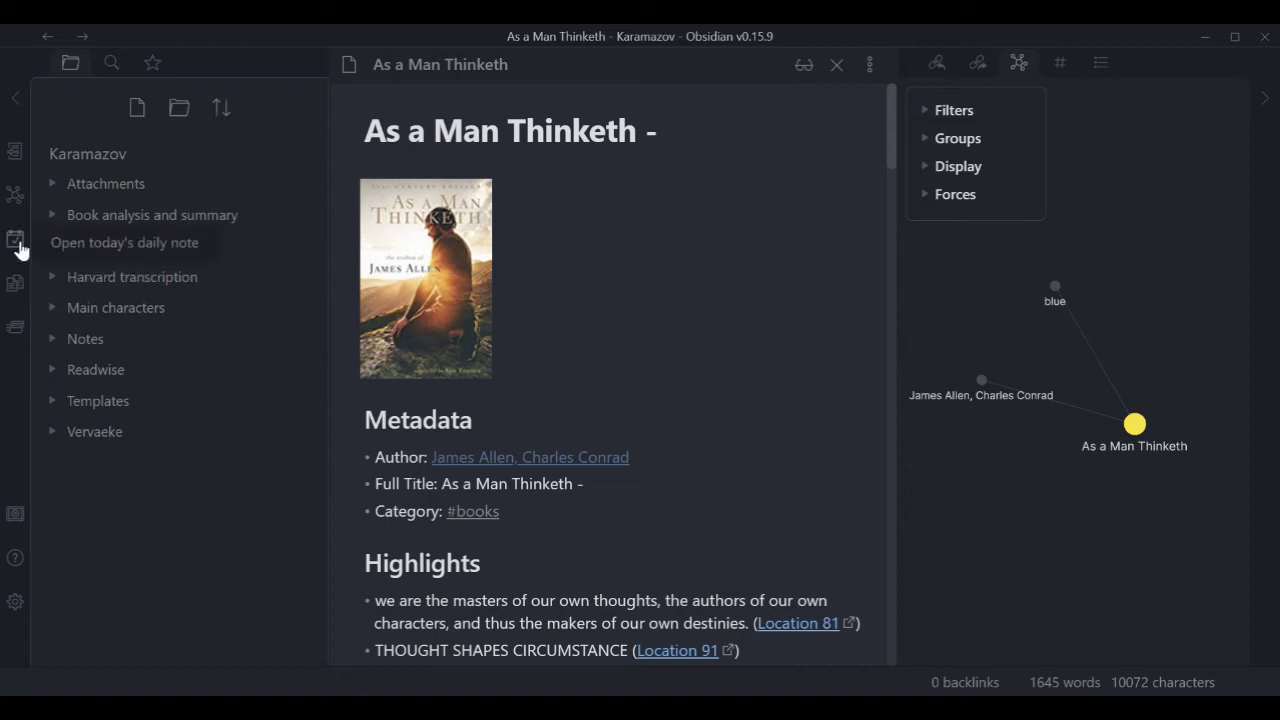
Open the vault's full graph view and examine the individual note nodes and their links up close.
left_click(17, 200)
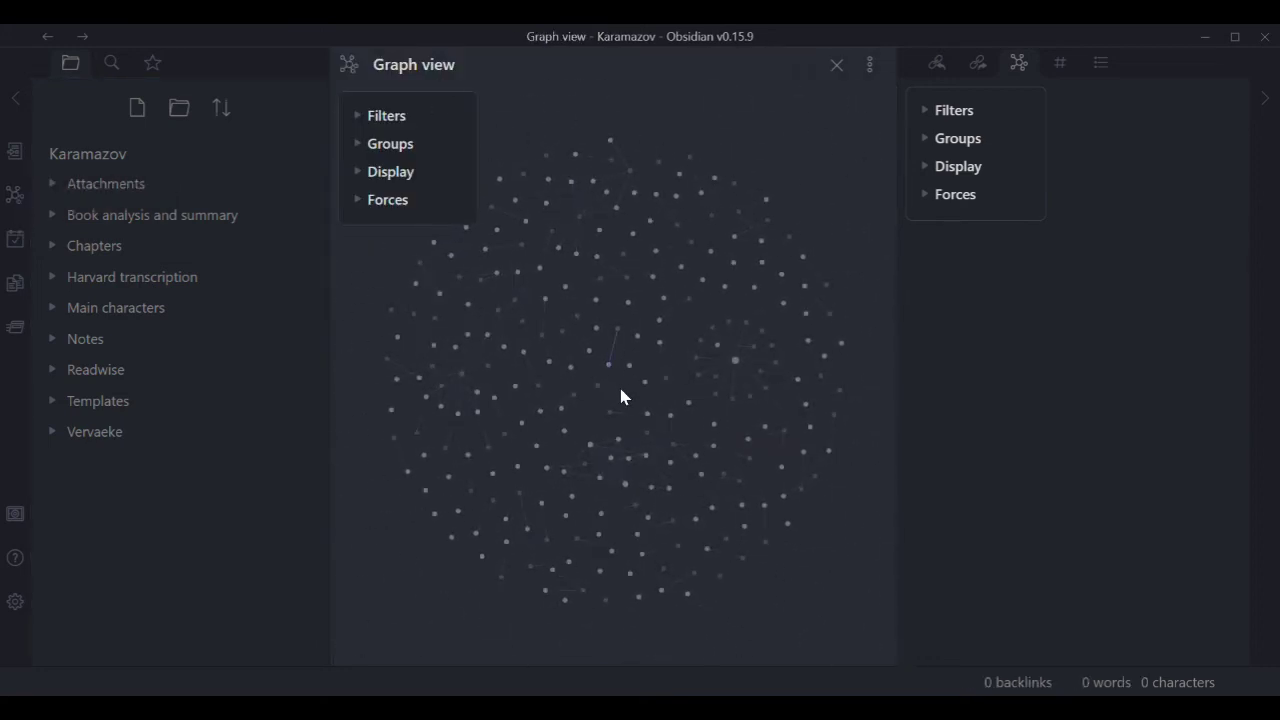
scroll(619, 386, "up", 8)
scroll(619, 386, "up", 5)
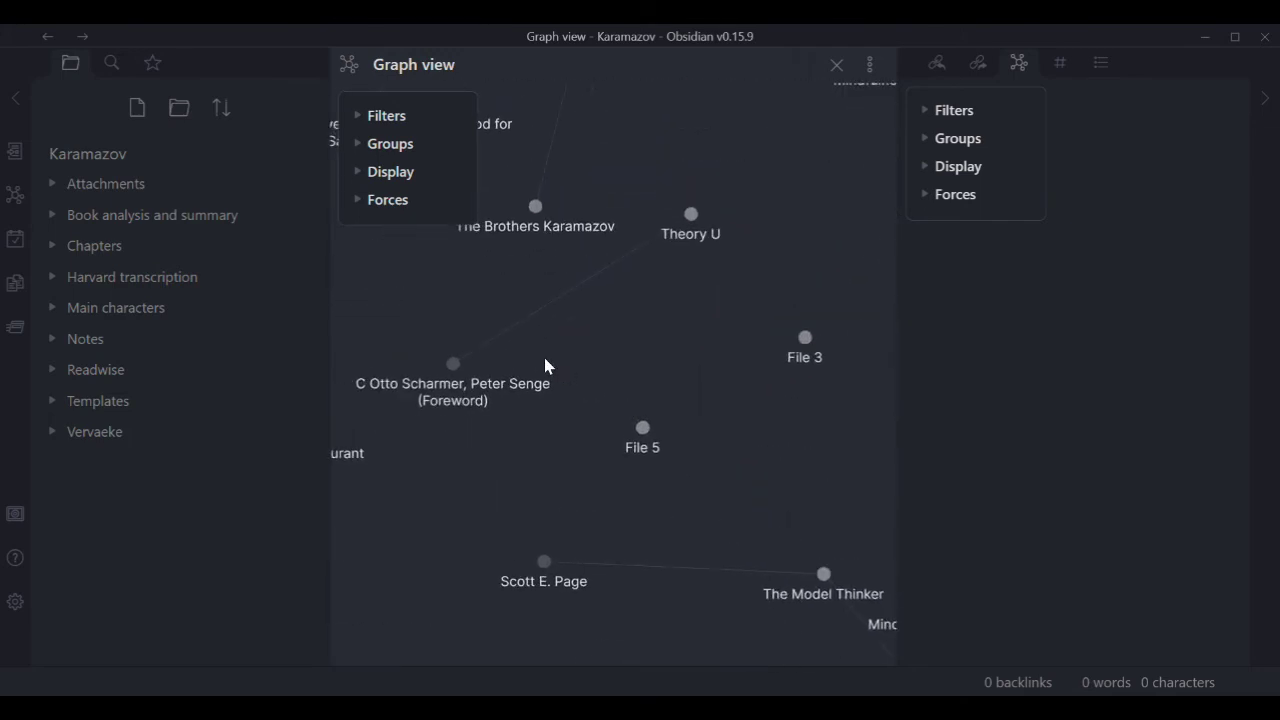
left_click_drag(626, 333, 849, 669)
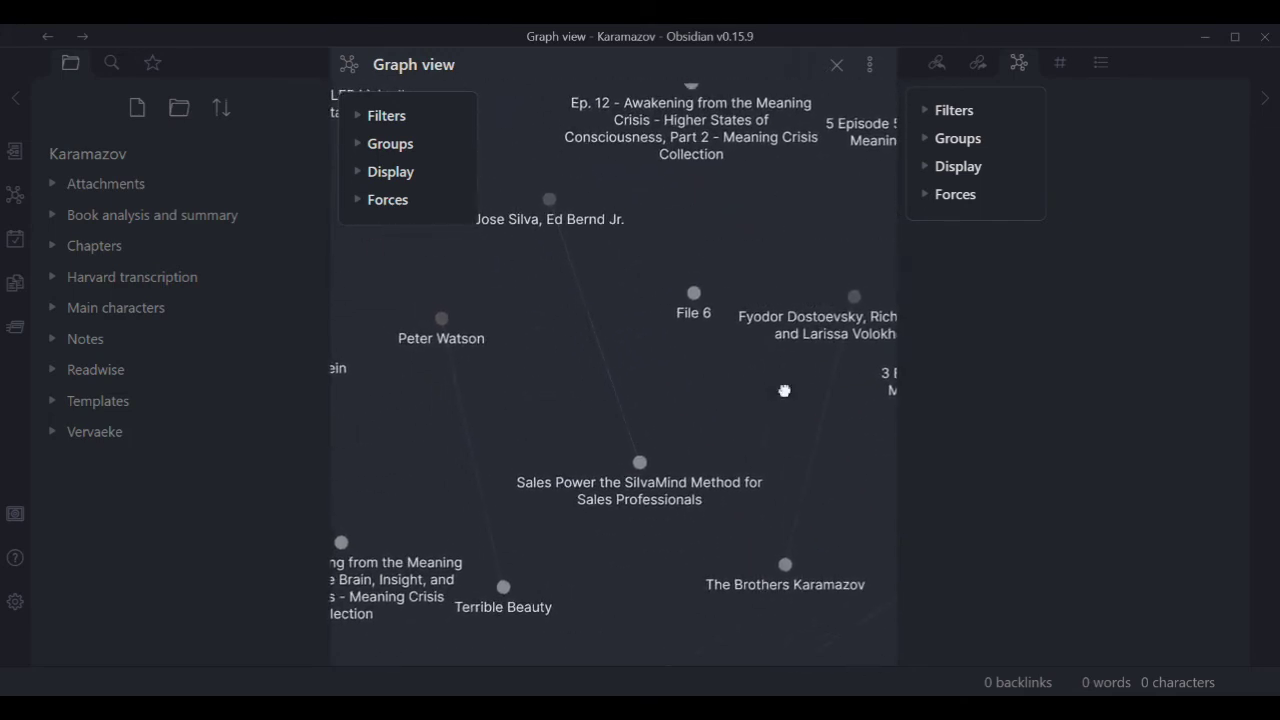
left_click_drag(783, 389, 608, 595)
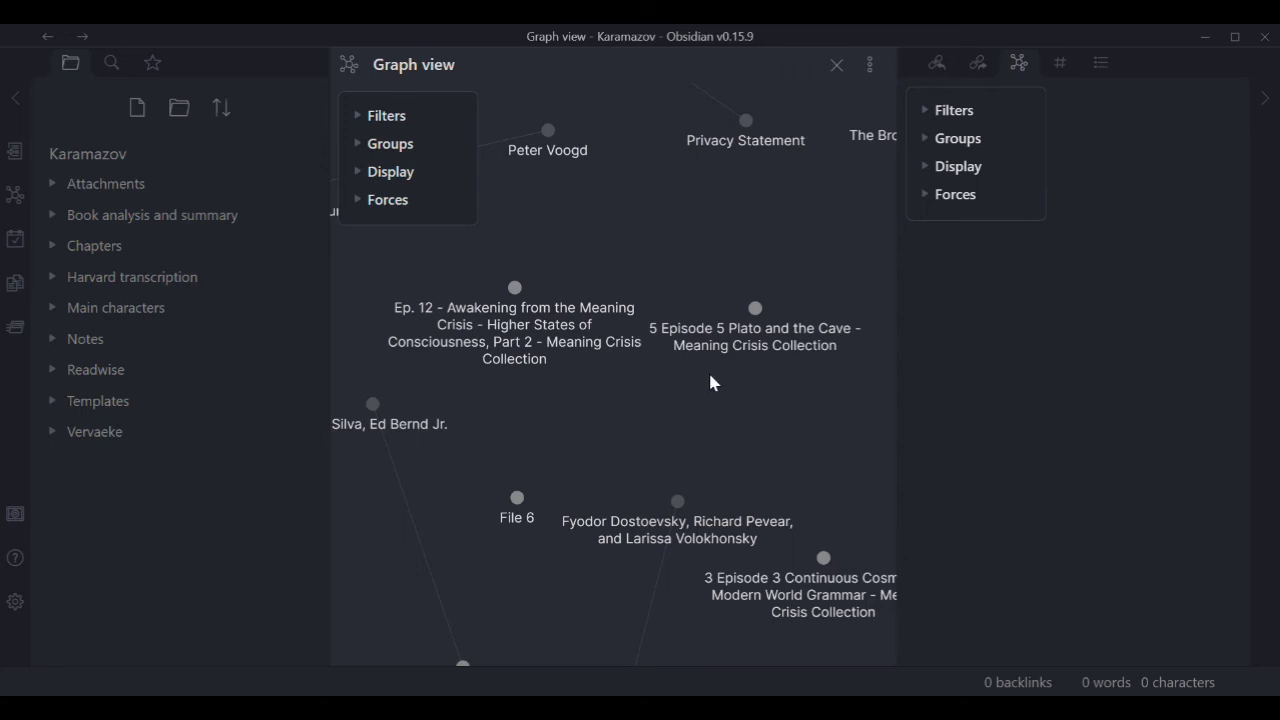
Examine the "Awakening from the Meaning Crisis" hub node in the graph, and bring the whole graph back into view.
scroll(741, 372, "down", 5)
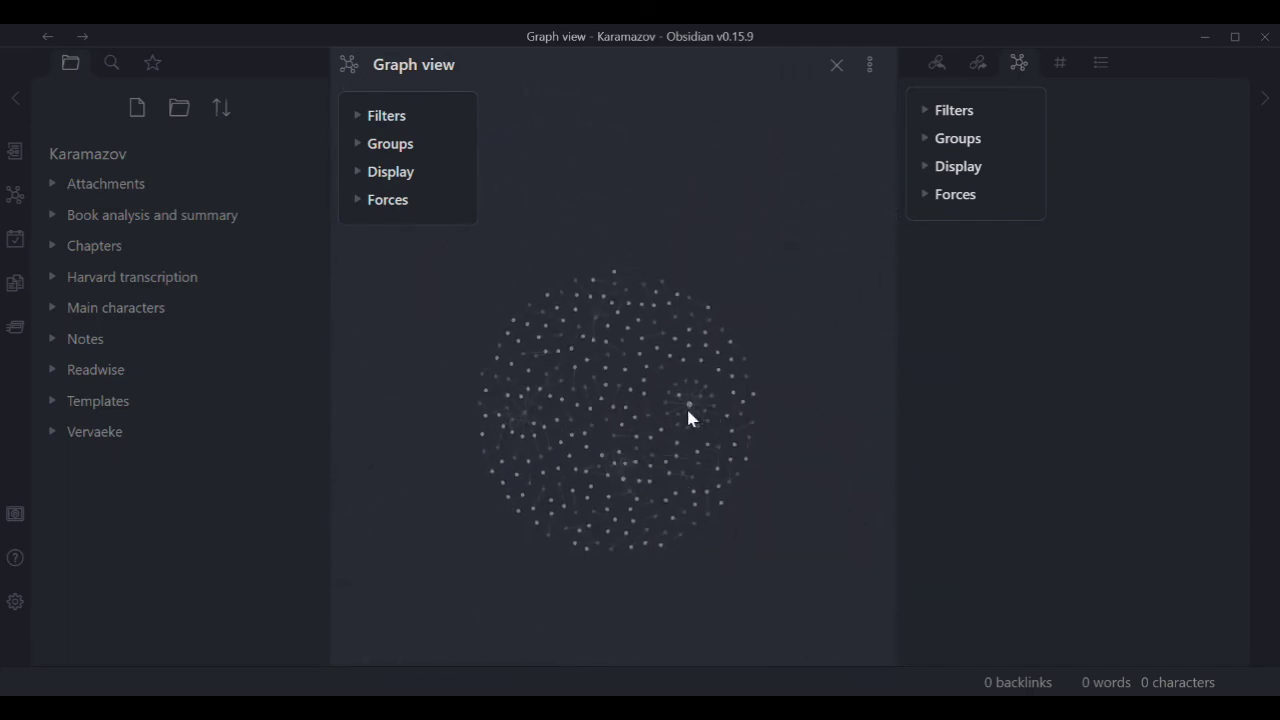
scroll(688, 410, "up", 10)
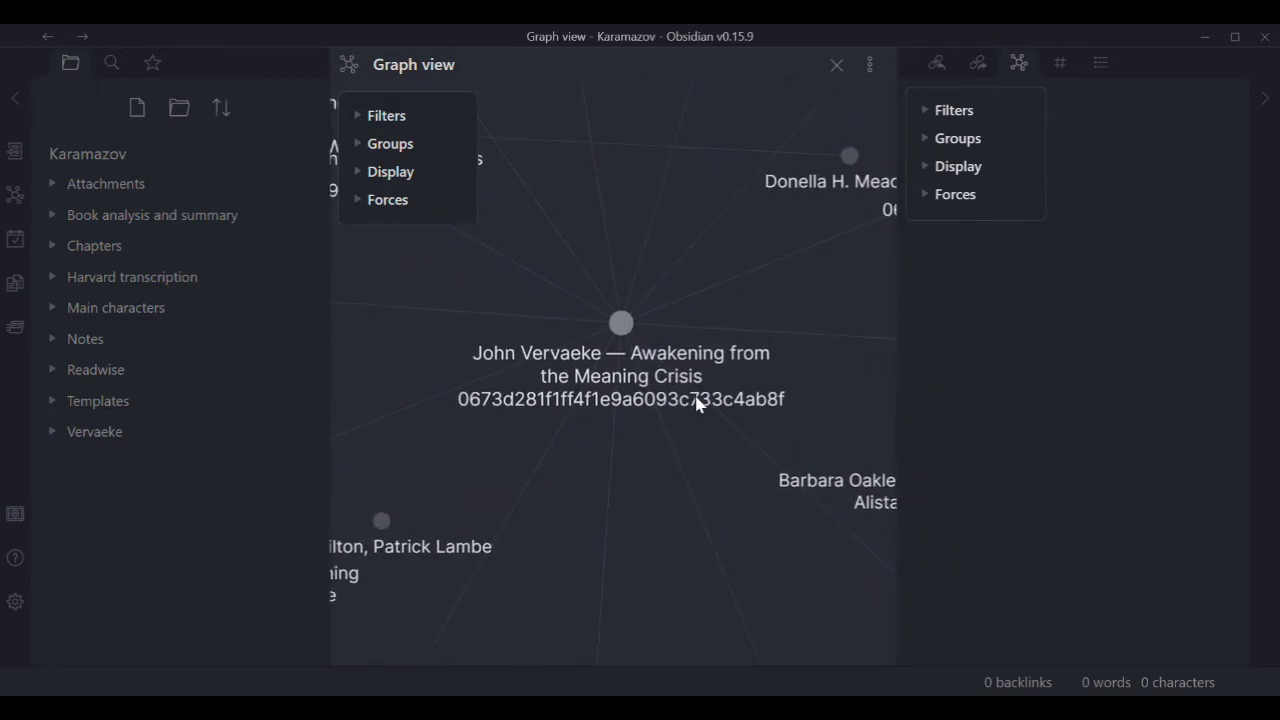
scroll(634, 463, "down", 8)
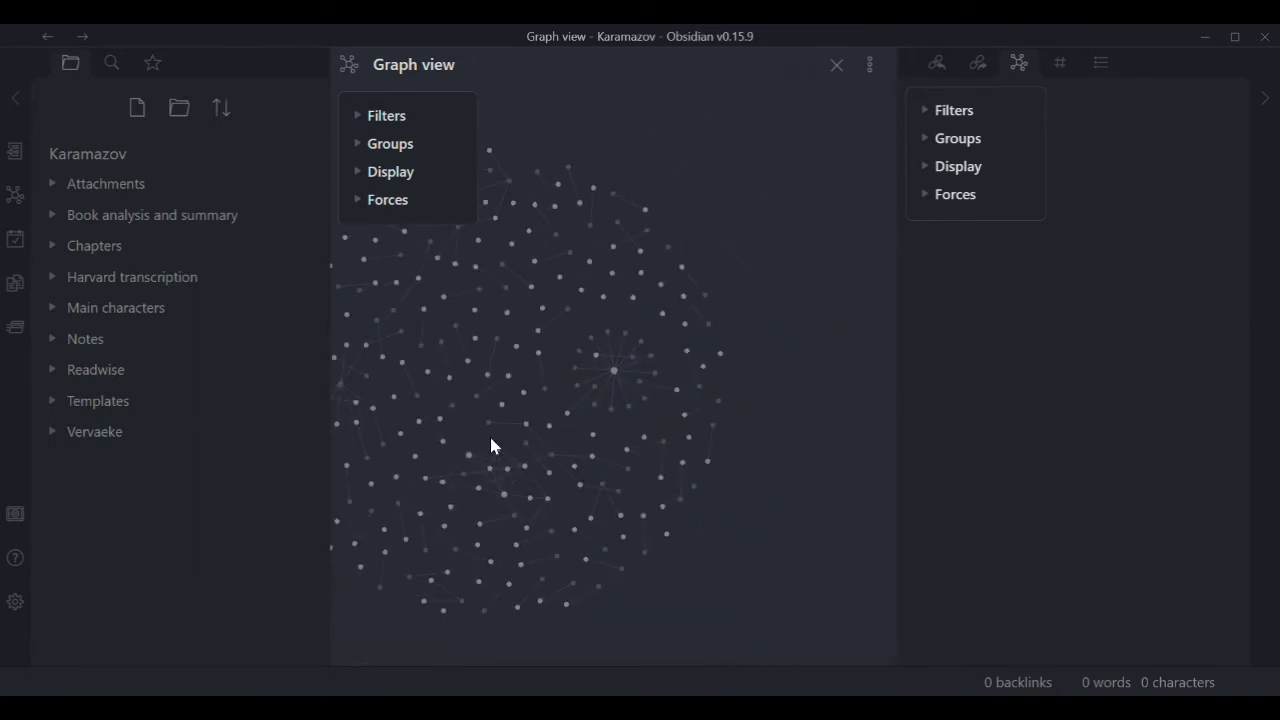
left_click_drag(491, 445, 617, 426)
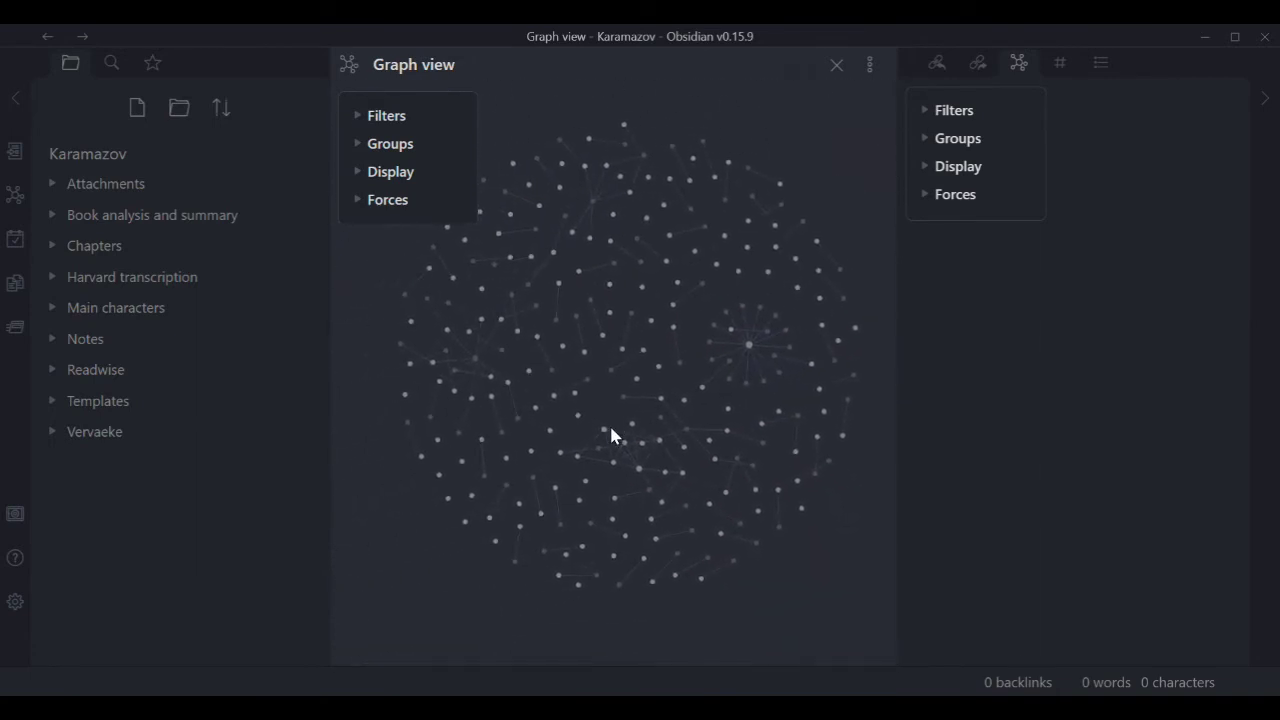